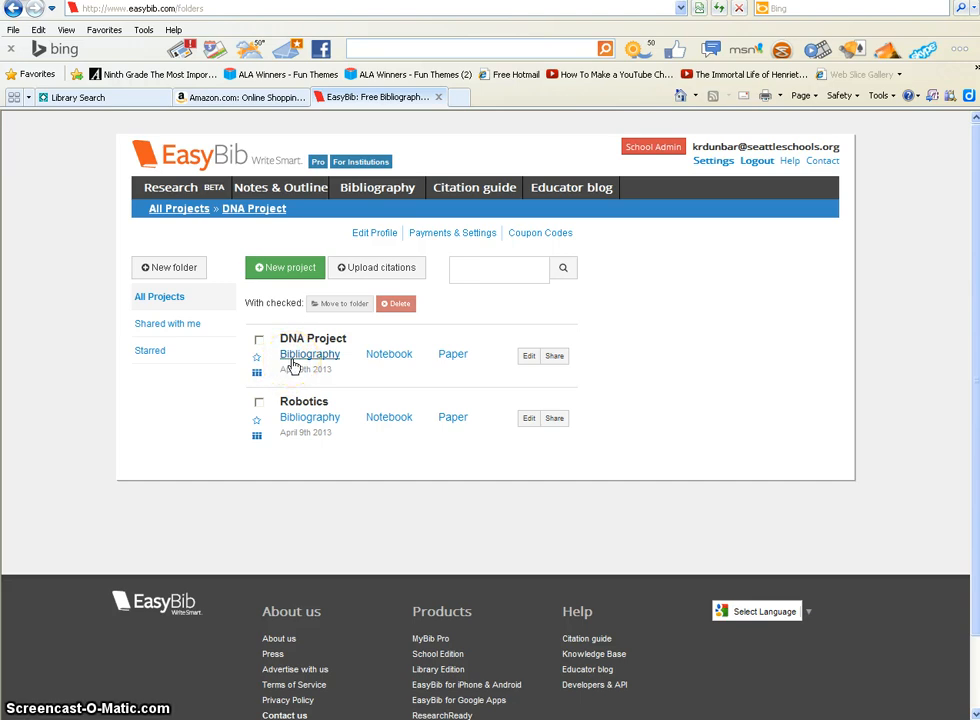
Open the DNA Project's bibliography and look through its citations
click(293, 366)
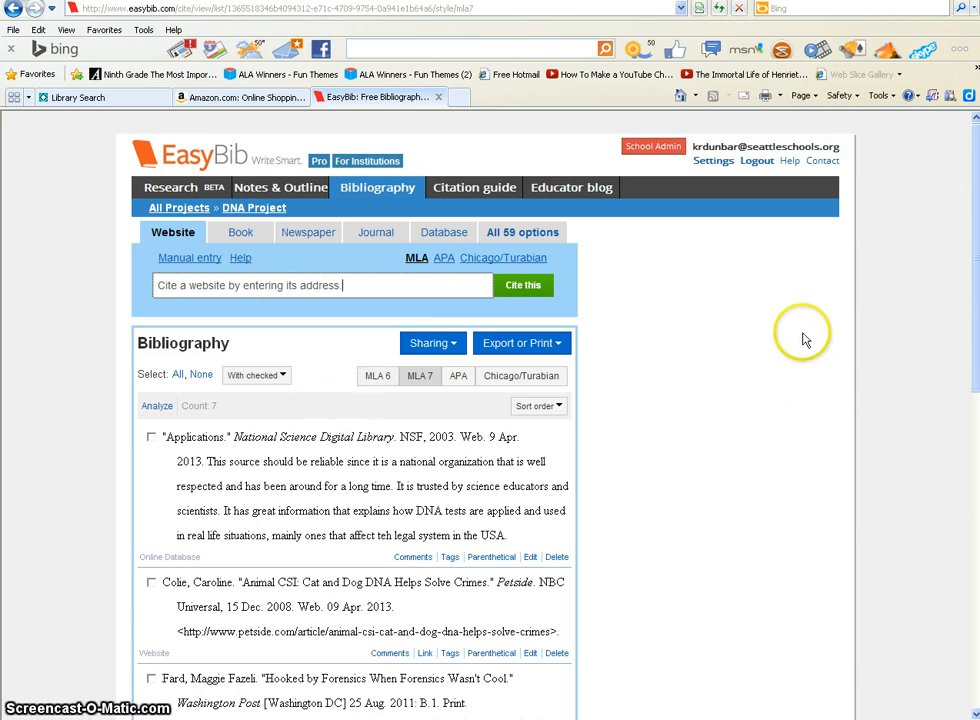
drag(972, 280, 975, 323)
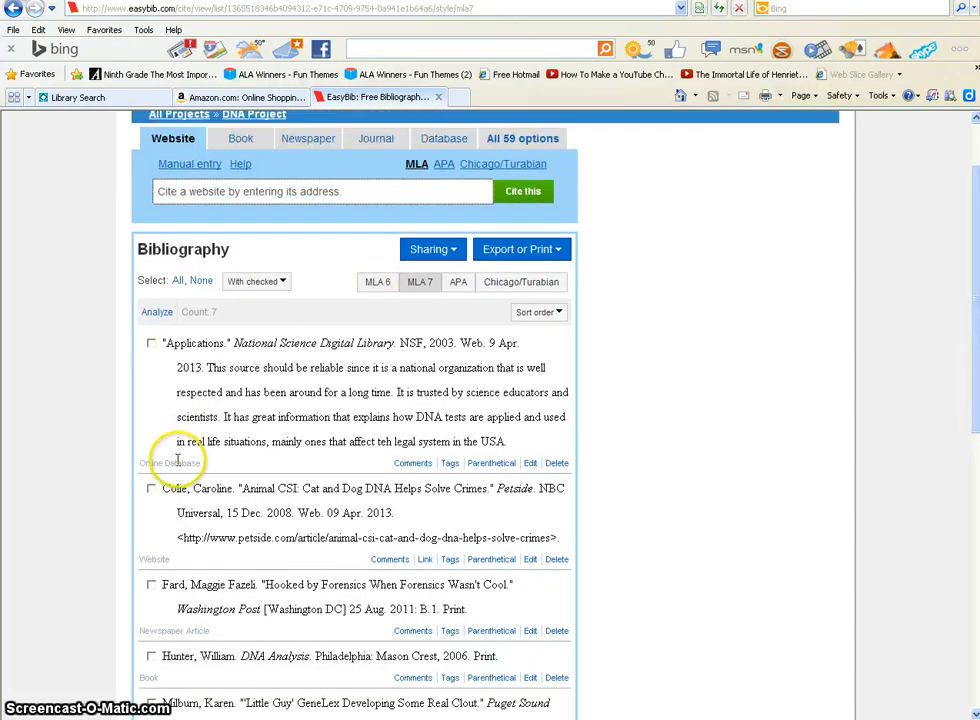
drag(974, 357, 976, 315)
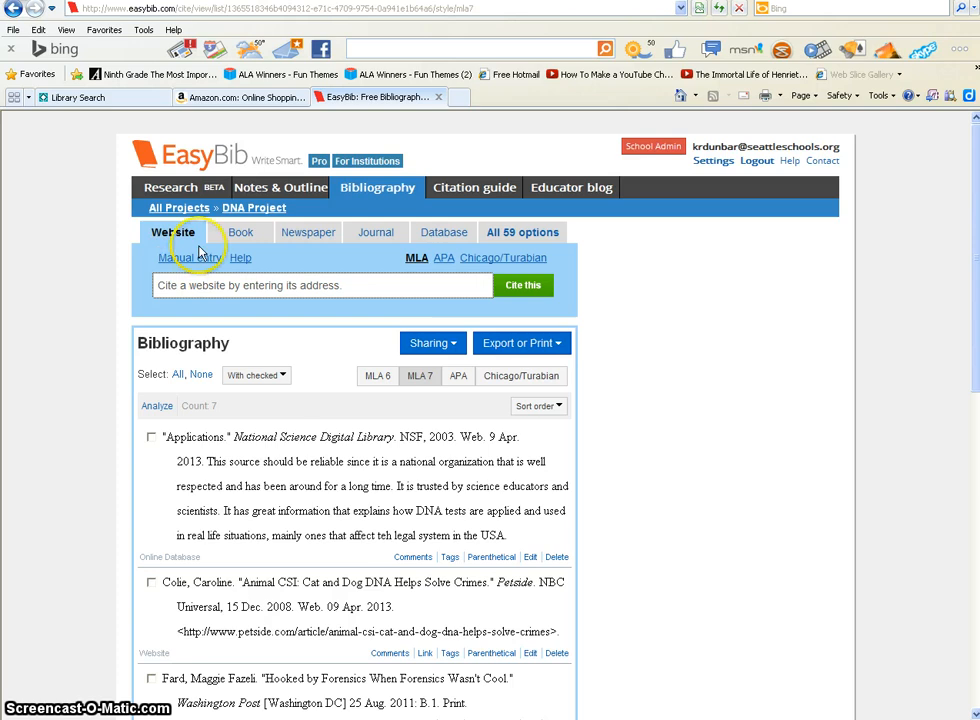
View the citation entry forms for the book, newspaper, journal and database source types
click(252, 233)
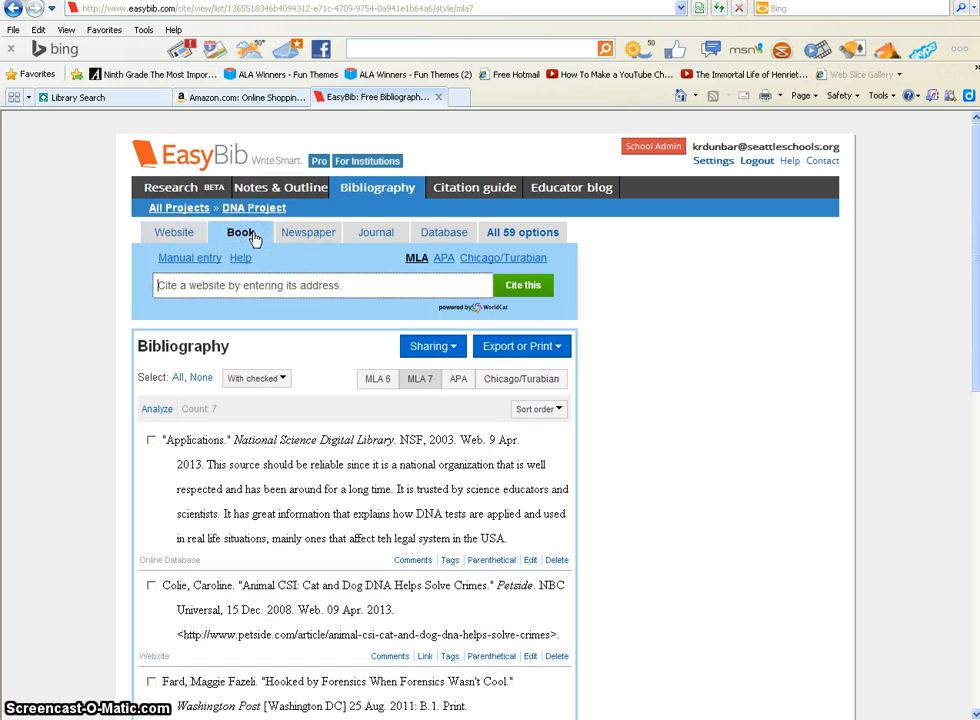
click(328, 233)
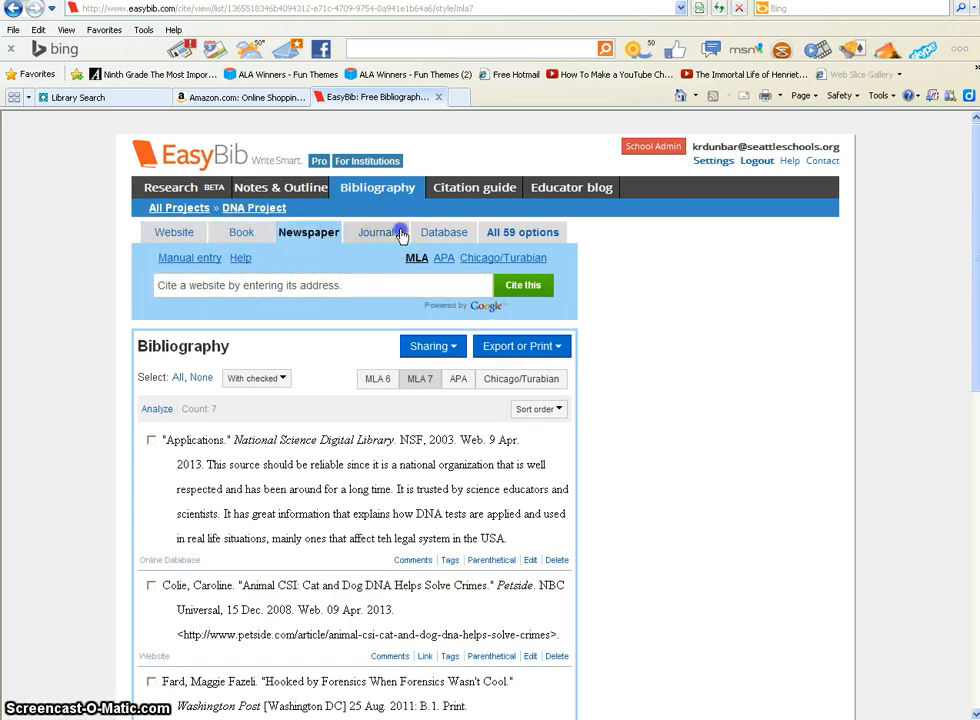
click(401, 233)
click(436, 233)
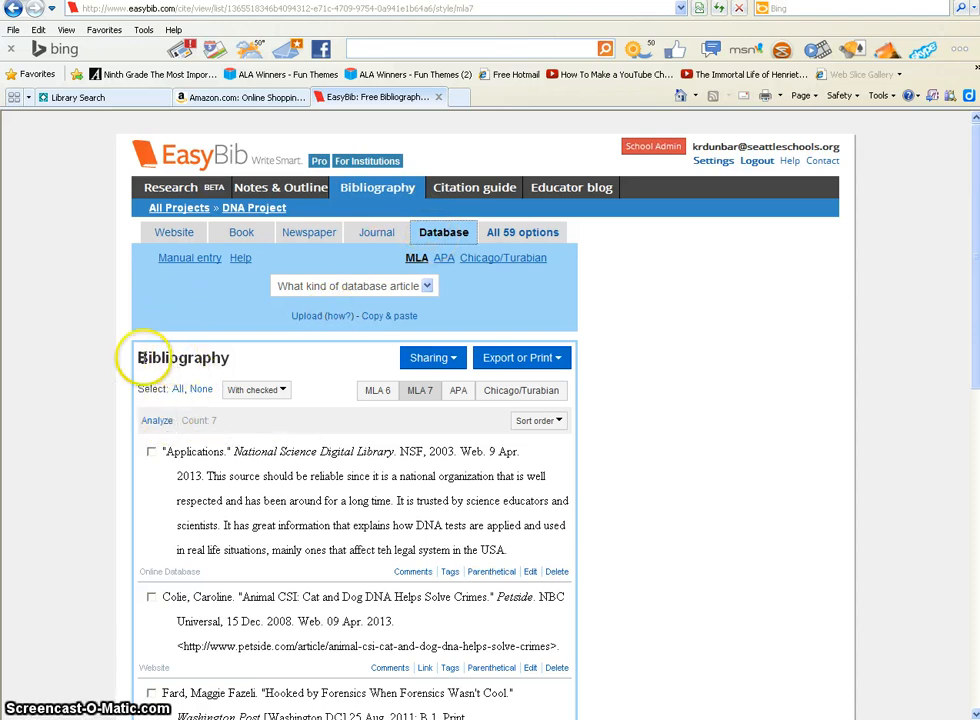
Analyze the bibliography's quality, and back in the bibliography view the database and website citation forms
click(154, 425)
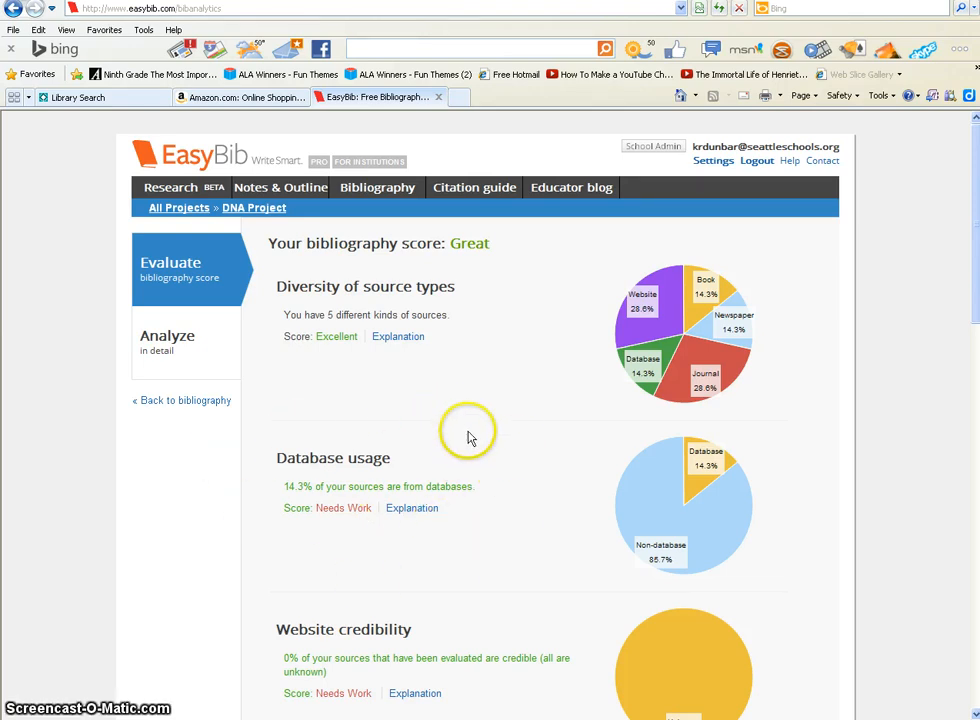
click(357, 190)
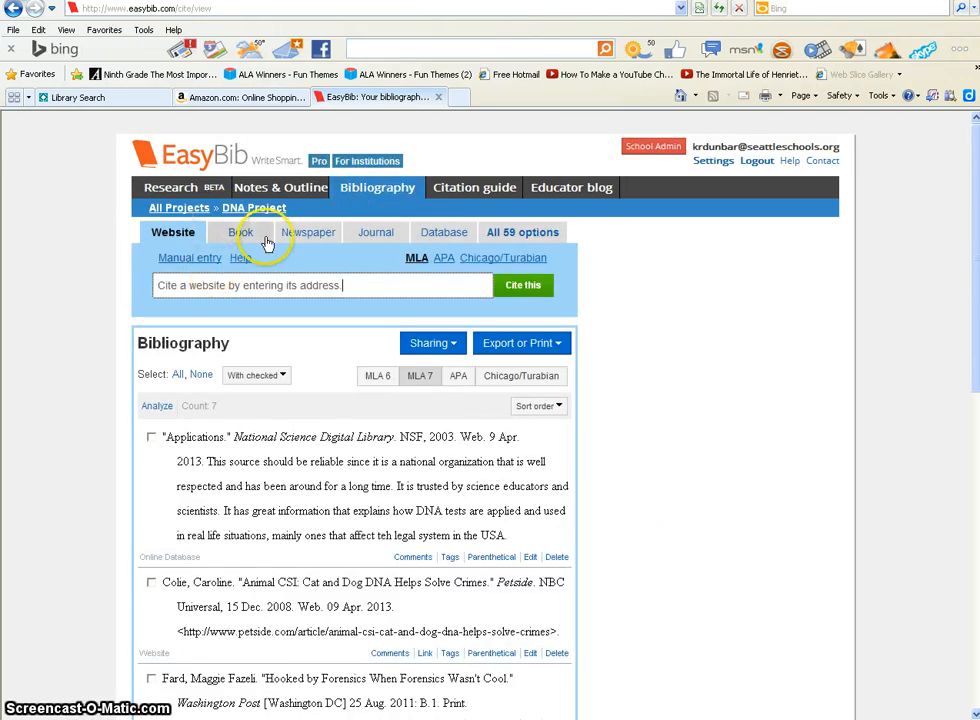
click(443, 232)
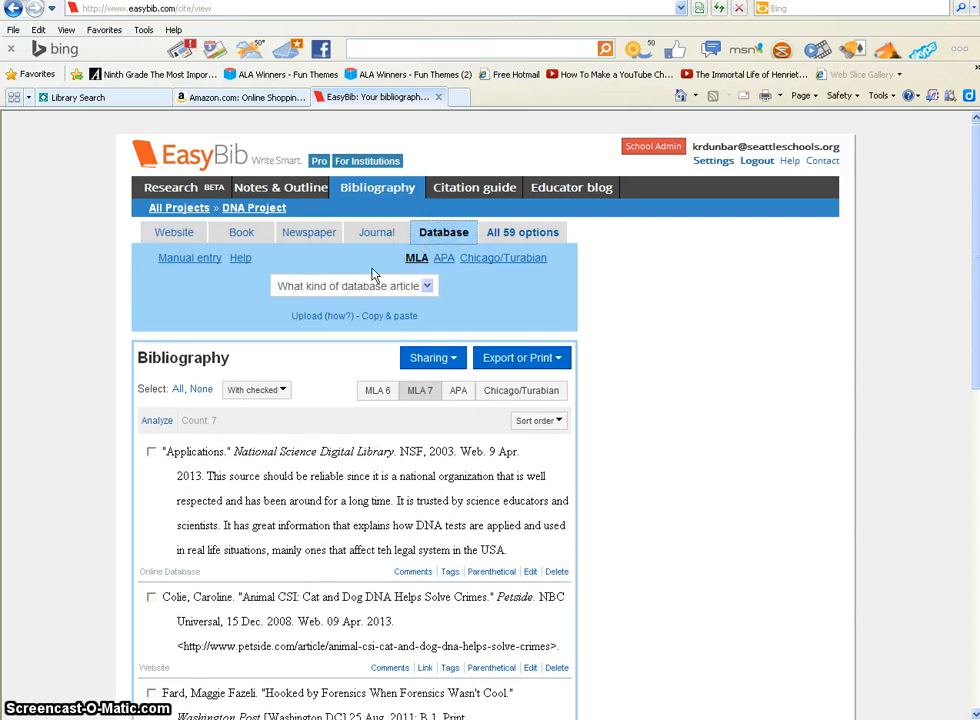
click(168, 233)
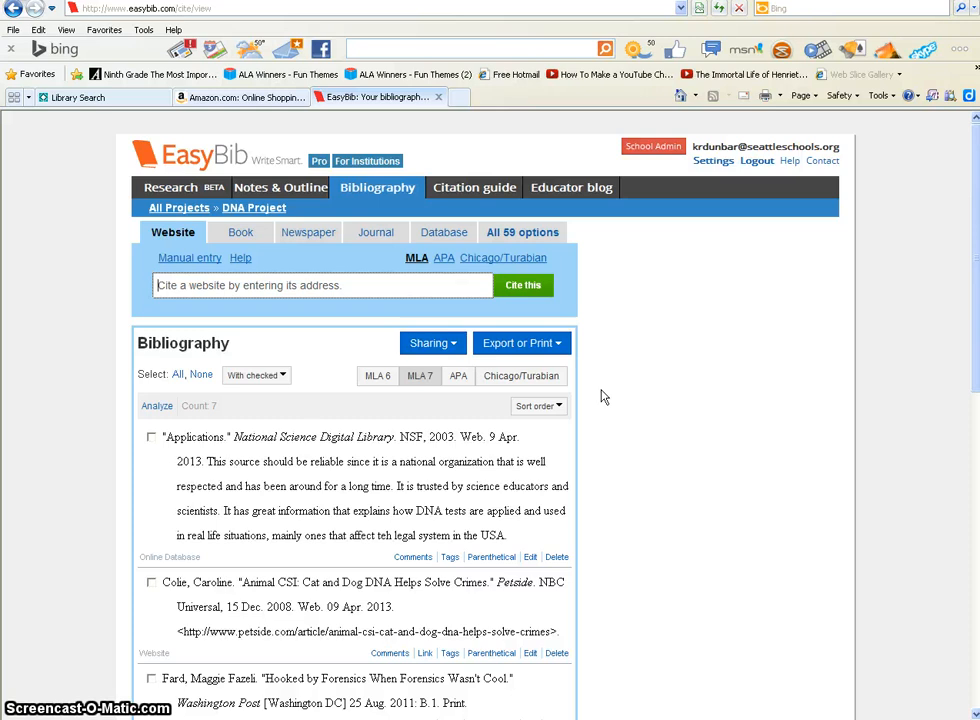
Search for a book to cite using the keywords "germs guns steele"
click(254, 232)
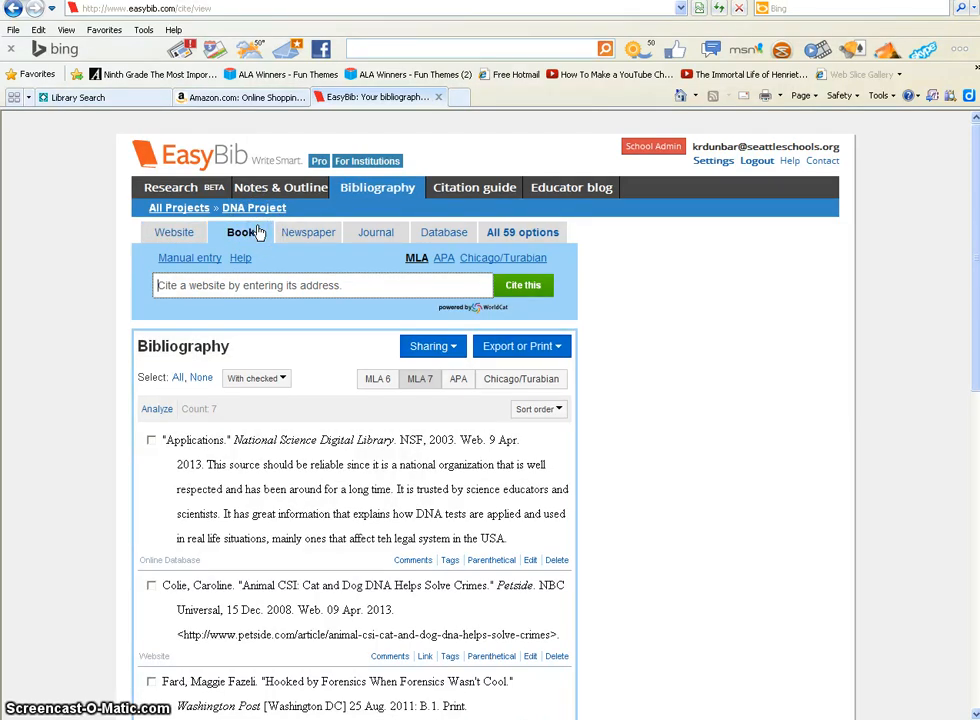
text(germs)
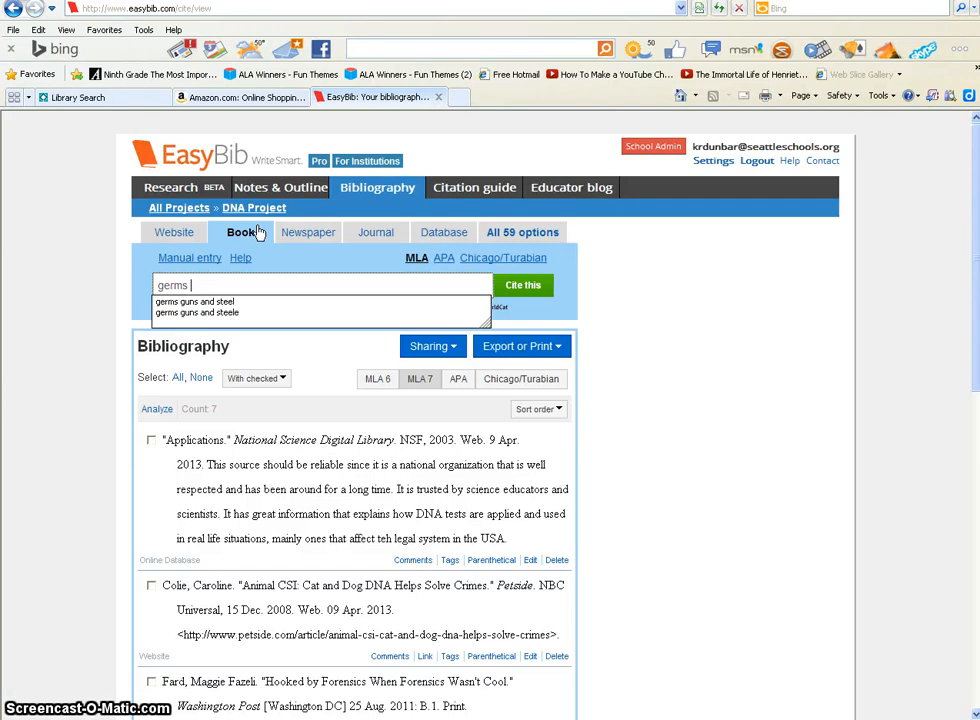
text( guns steele)
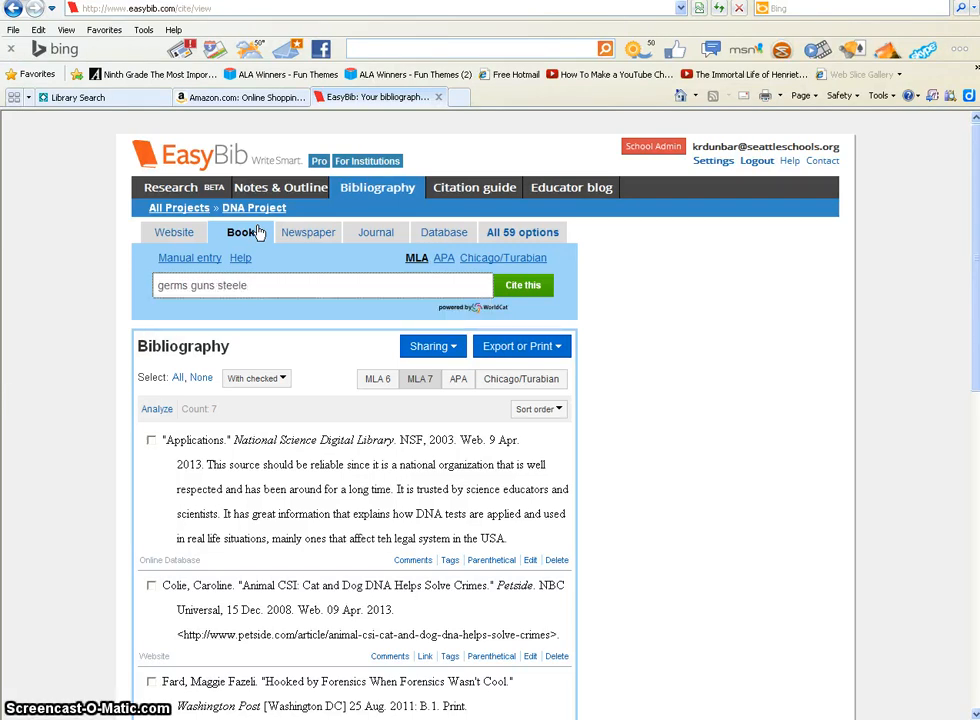
key(Return)
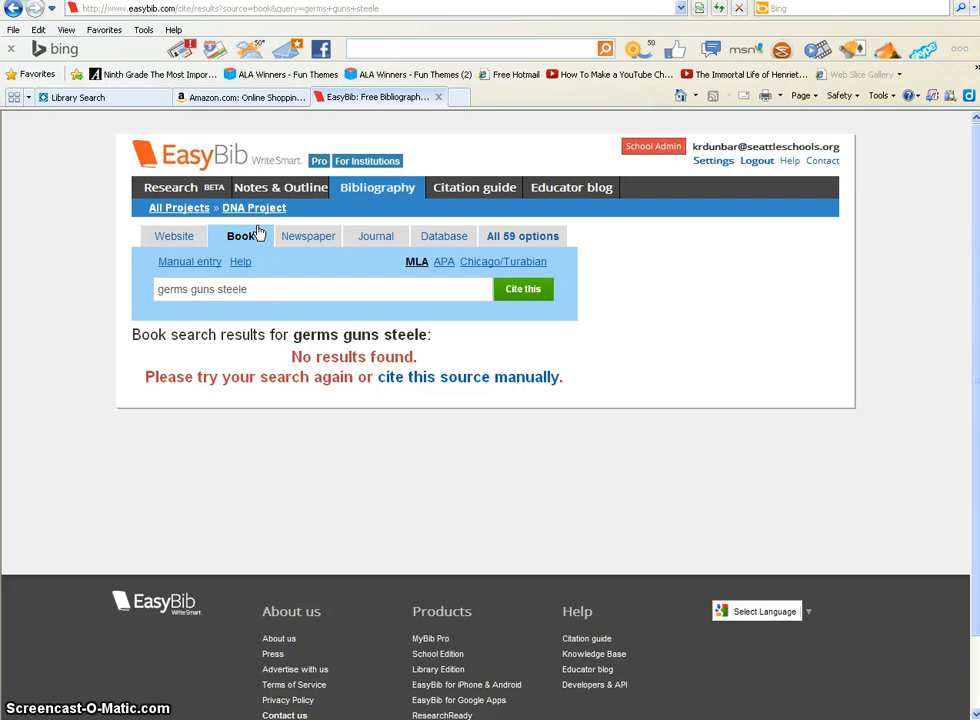
Correct the book search to "germs guns steel" and select the 1998 W.W. Norton & Co. edition of "Guns, germs, and steel: the fates of human societies"
click(256, 289)
key(BackSpace)
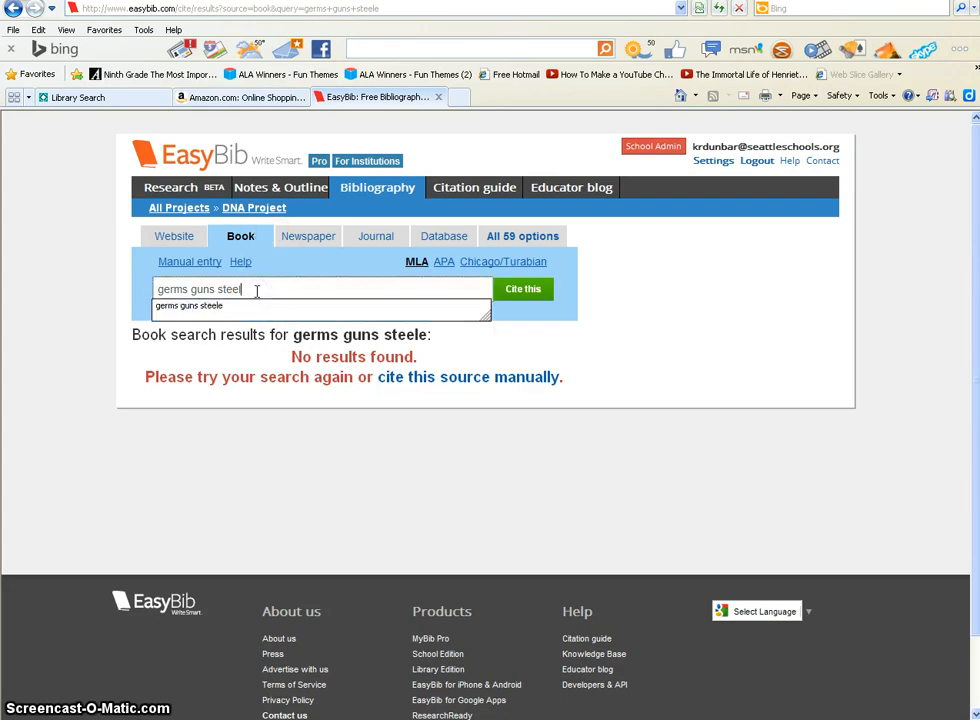
key(Return)
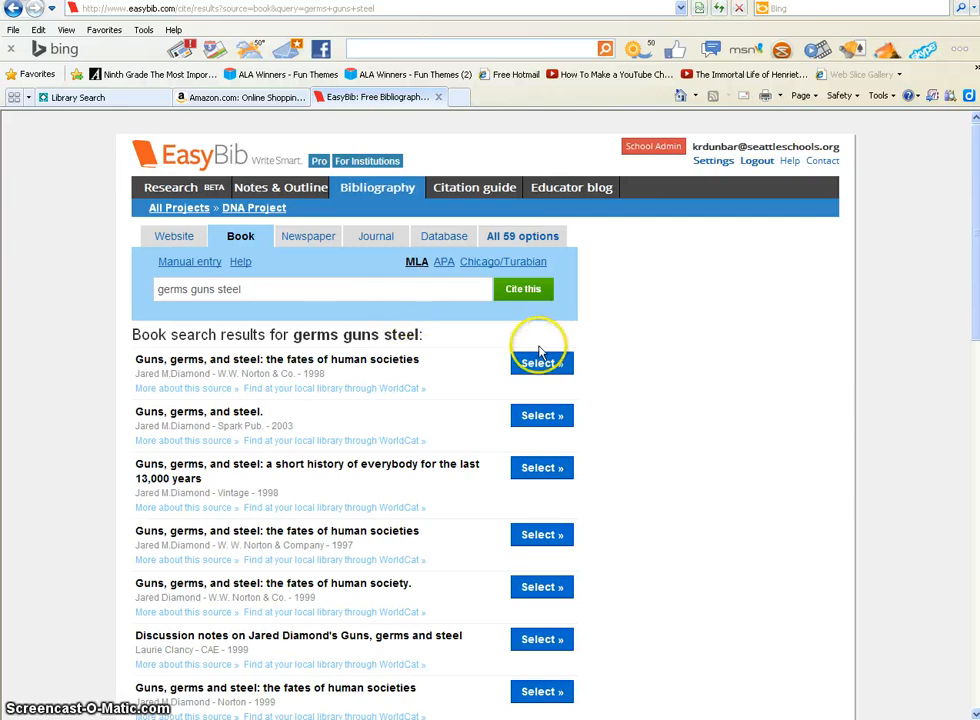
click(539, 364)
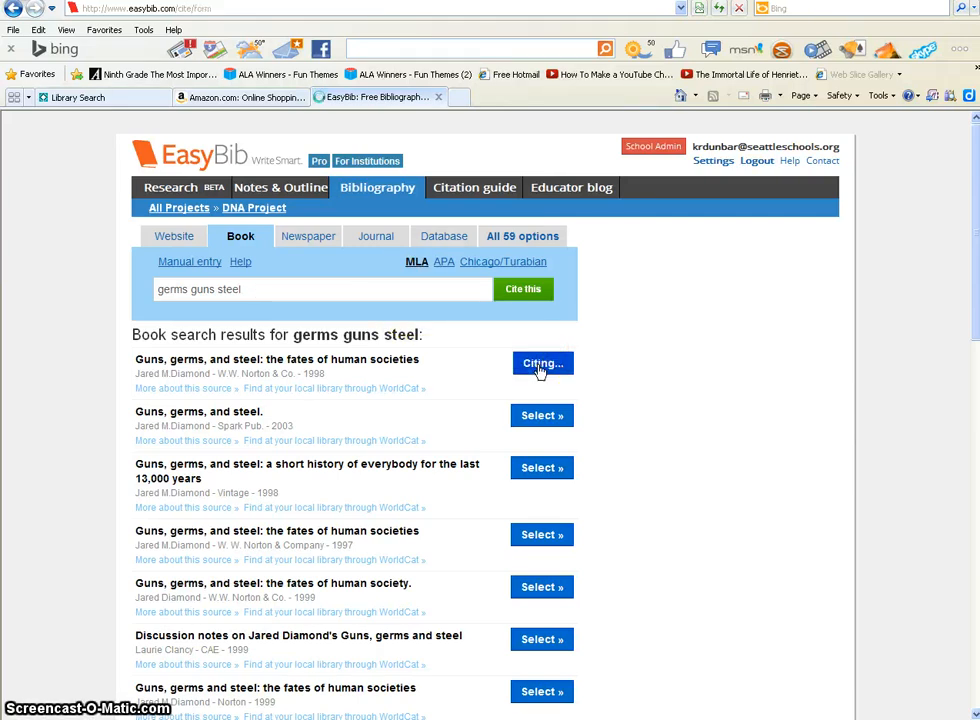
Add an annotation to the book citation and paste the copied paragraph about weapons throughout history into it
drag(974, 260, 971, 374)
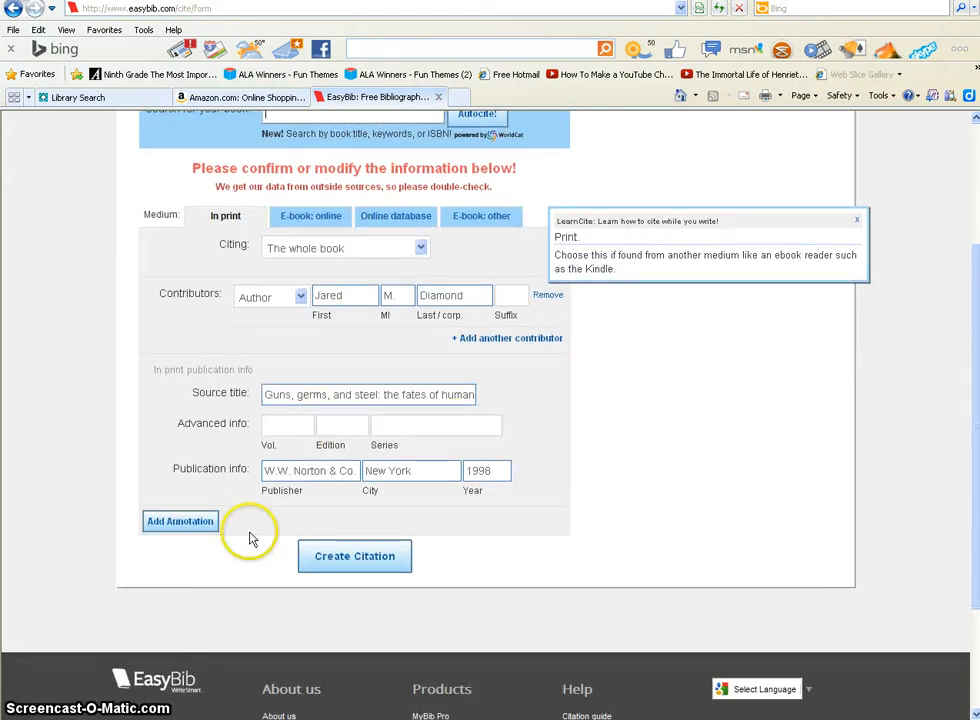
click(172, 549)
click(188, 524)
click(287, 555)
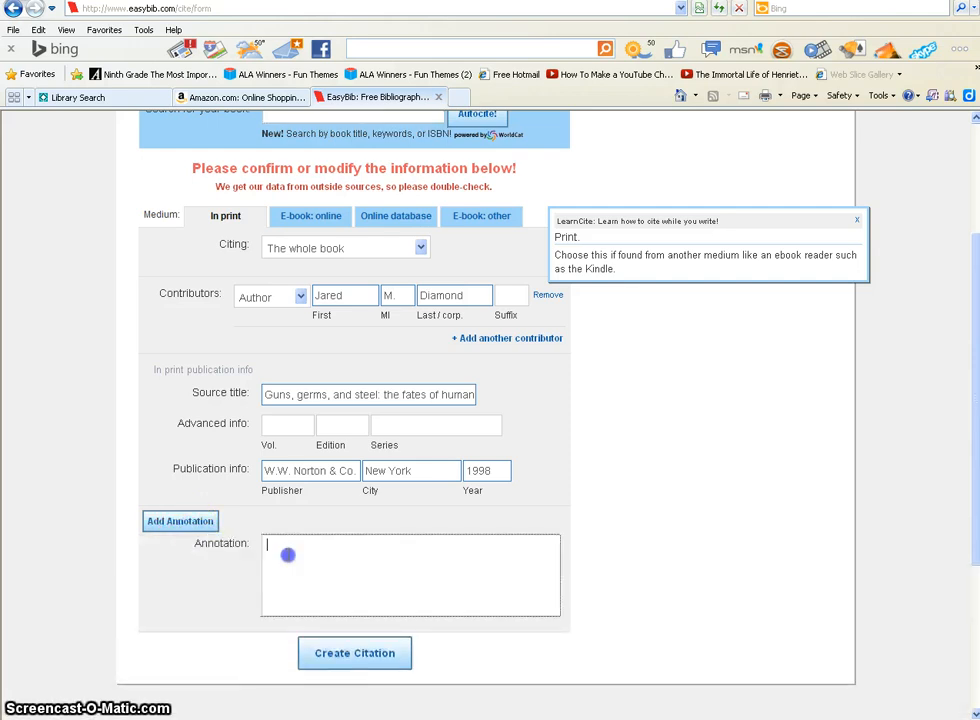
key(ctrl+v)
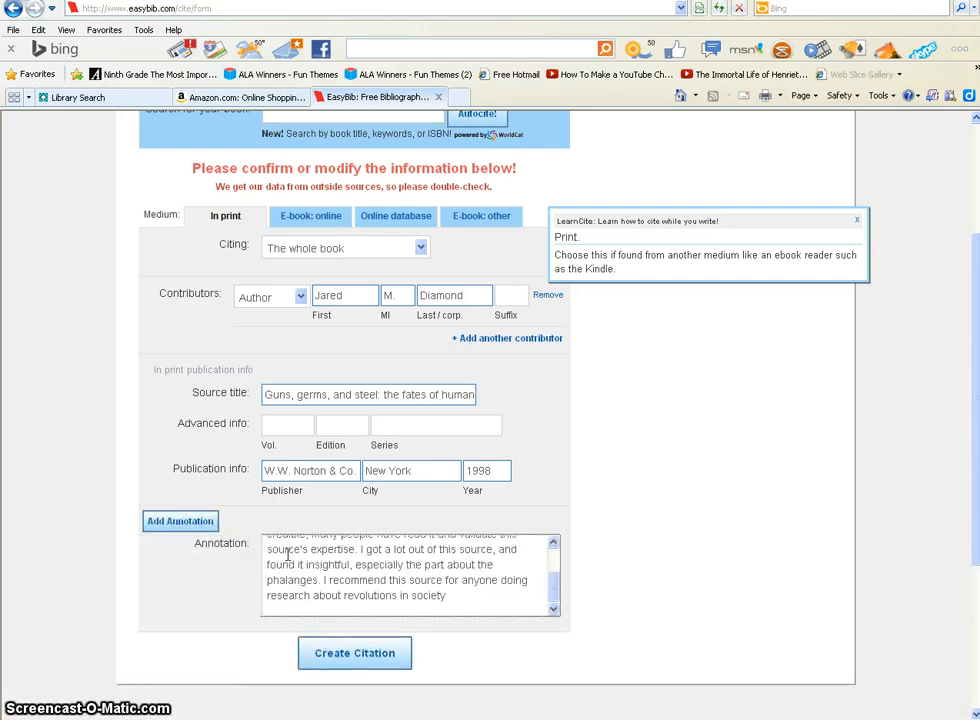
Review the annotation text, end its last sentence with a period, and create the book citation
drag(551, 591, 548, 546)
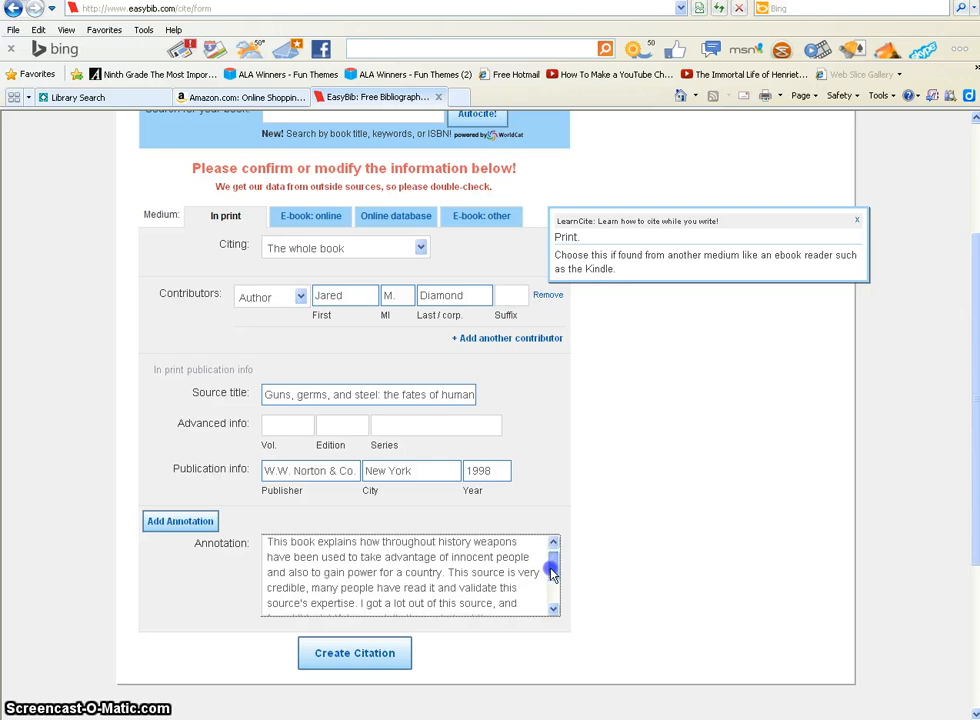
drag(551, 567, 550, 585)
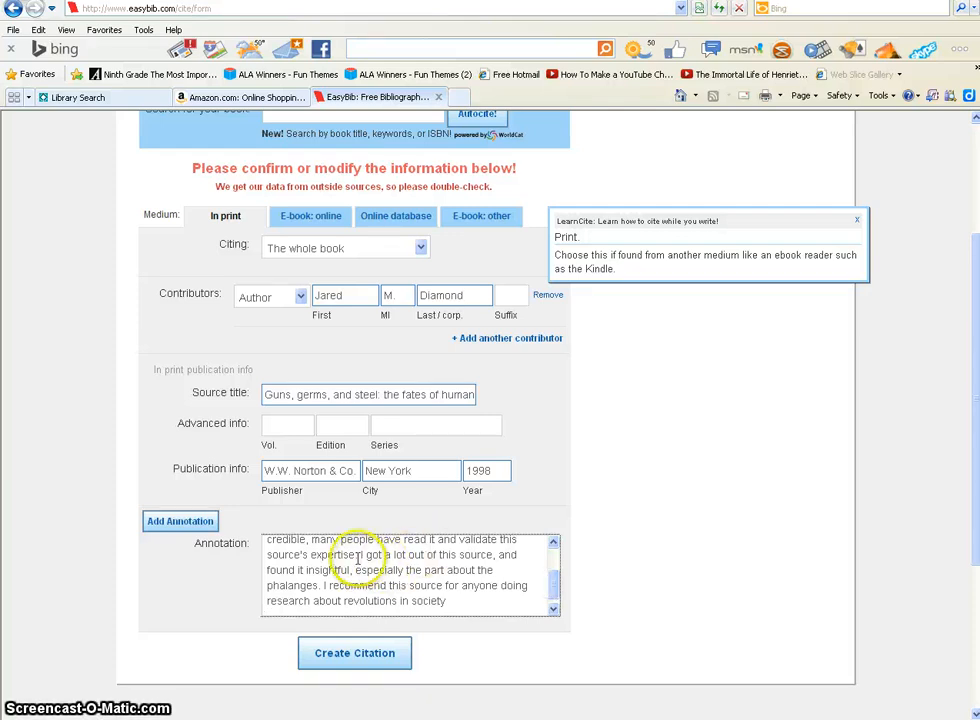
click(447, 600)
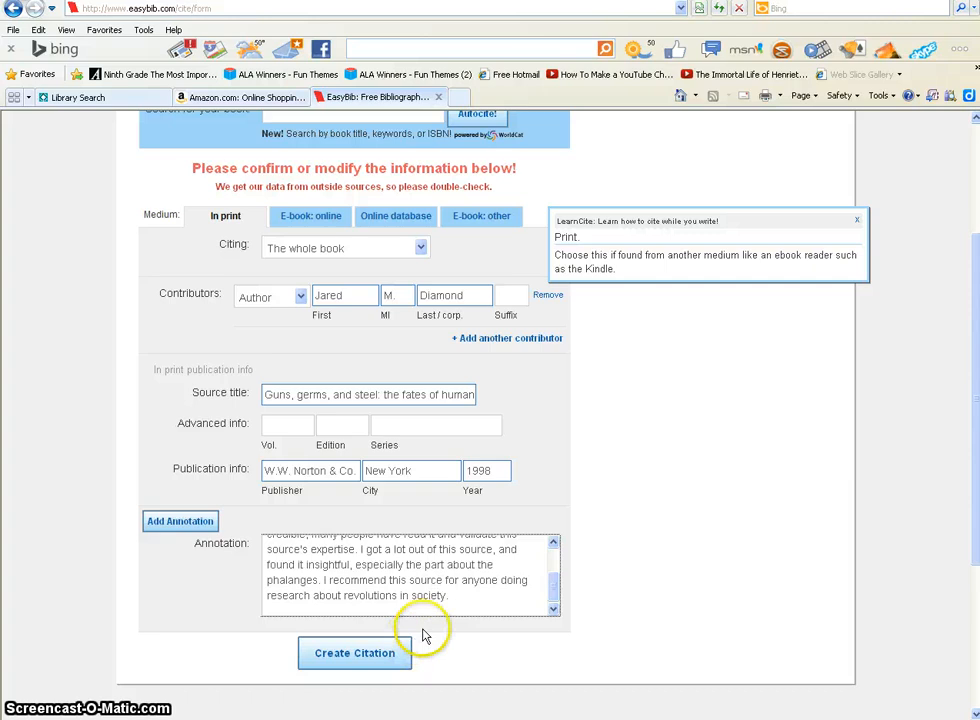
click(389, 653)
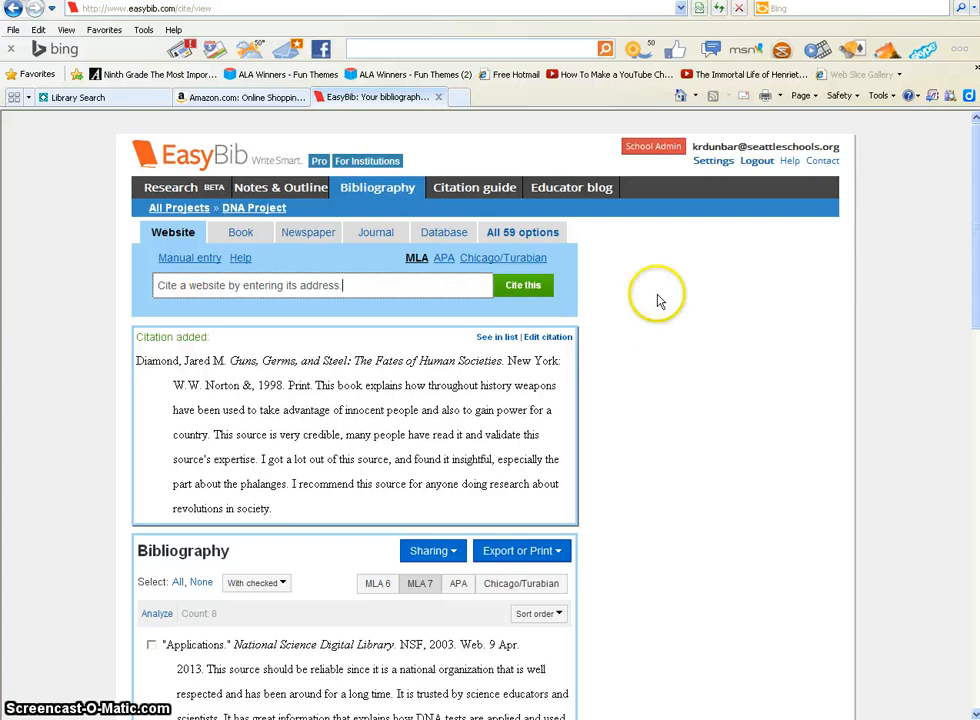
Open the Washington Post citation for editing, draft the annotation "This source is so amazing it is totes adorbes!!", and return to the bibliography without updating
drag(963, 230, 966, 520)
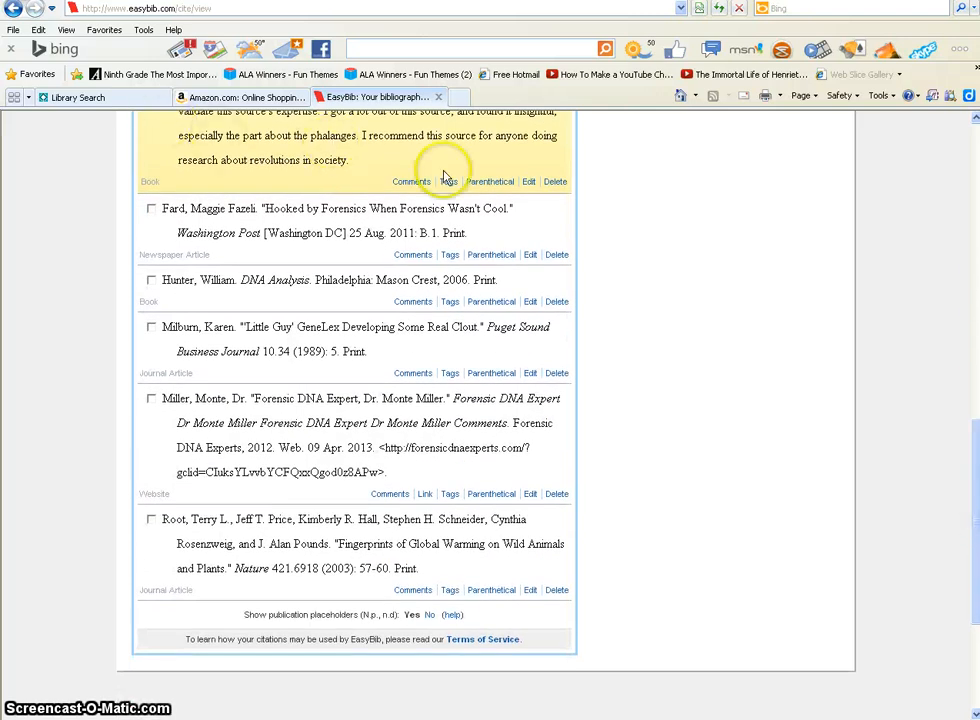
click(530, 256)
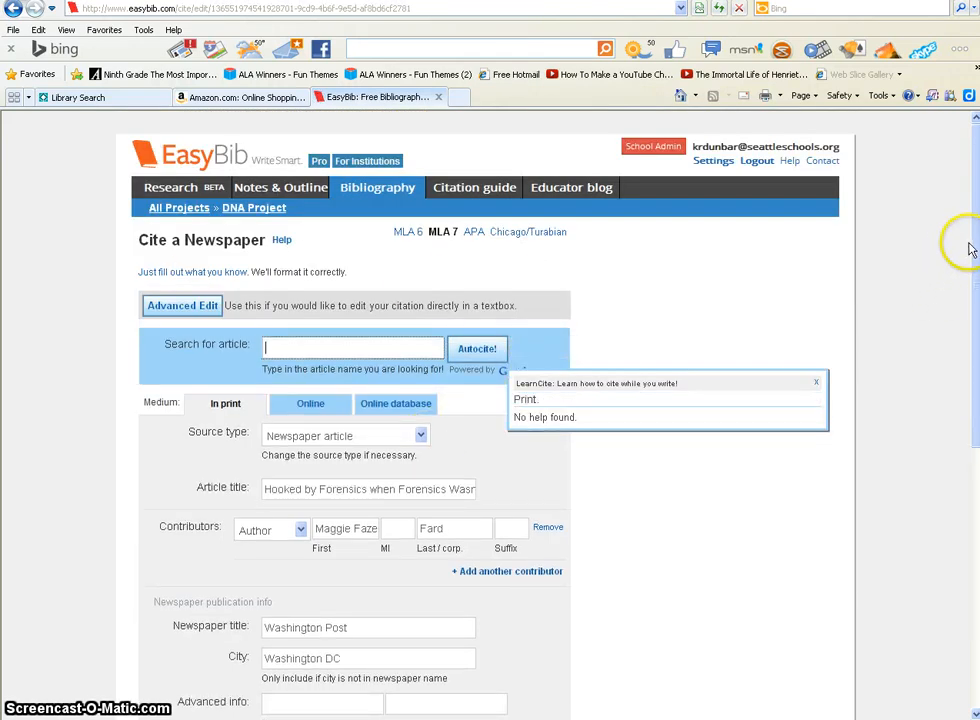
drag(974, 245, 975, 437)
click(197, 479)
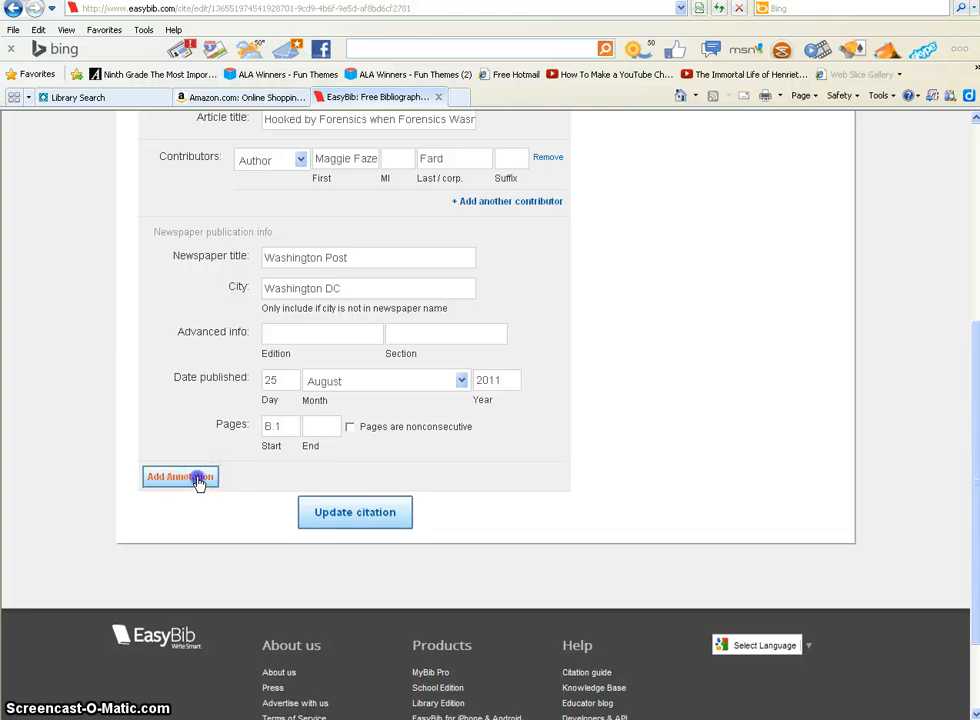
click(317, 512)
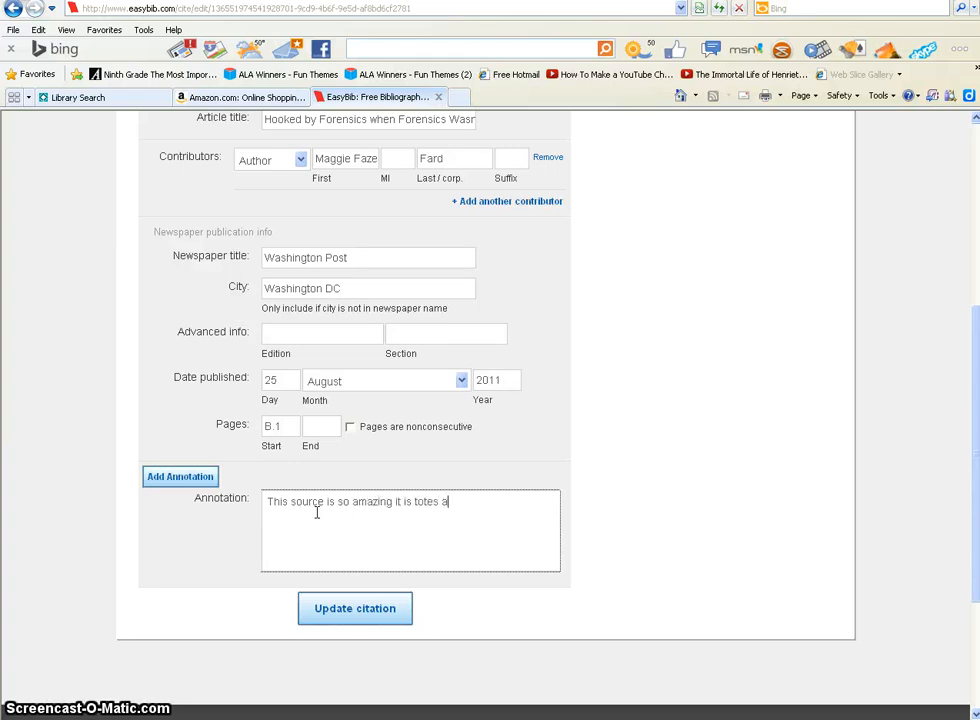
text(es!!)
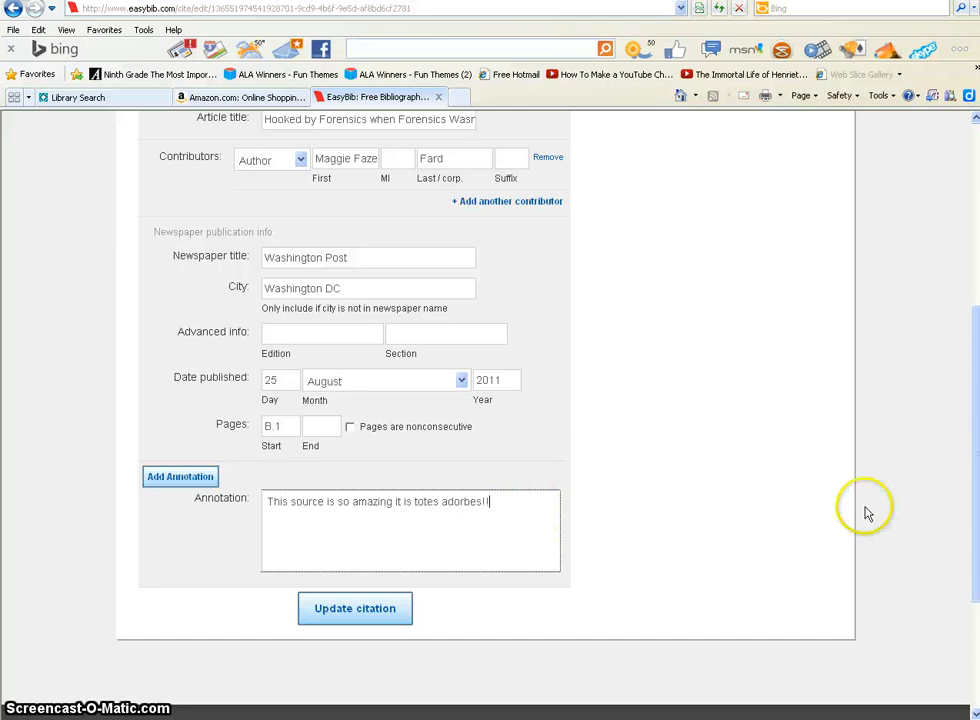
drag(965, 505, 962, 160)
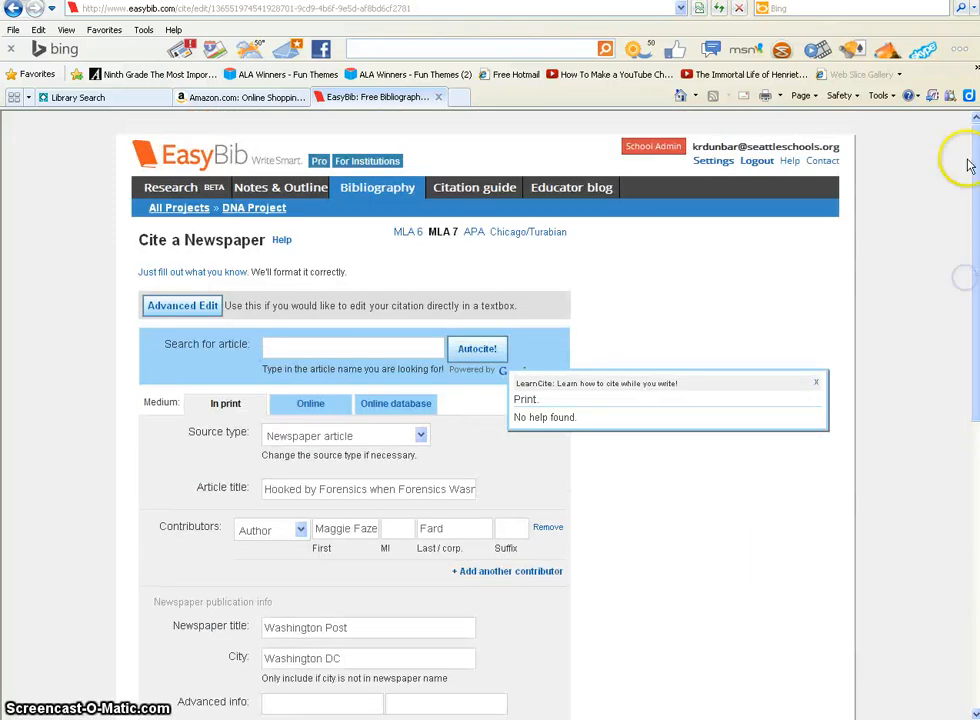
click(243, 210)
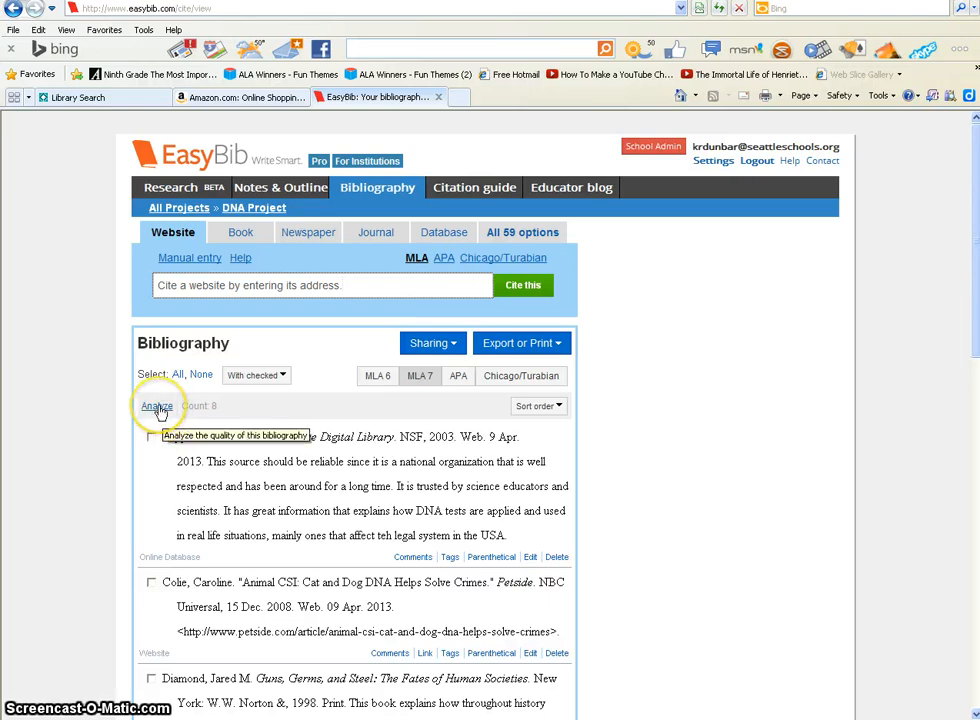
Evaluate the quality of the expanded DNA Project bibliography and go back to the bibliography
click(159, 410)
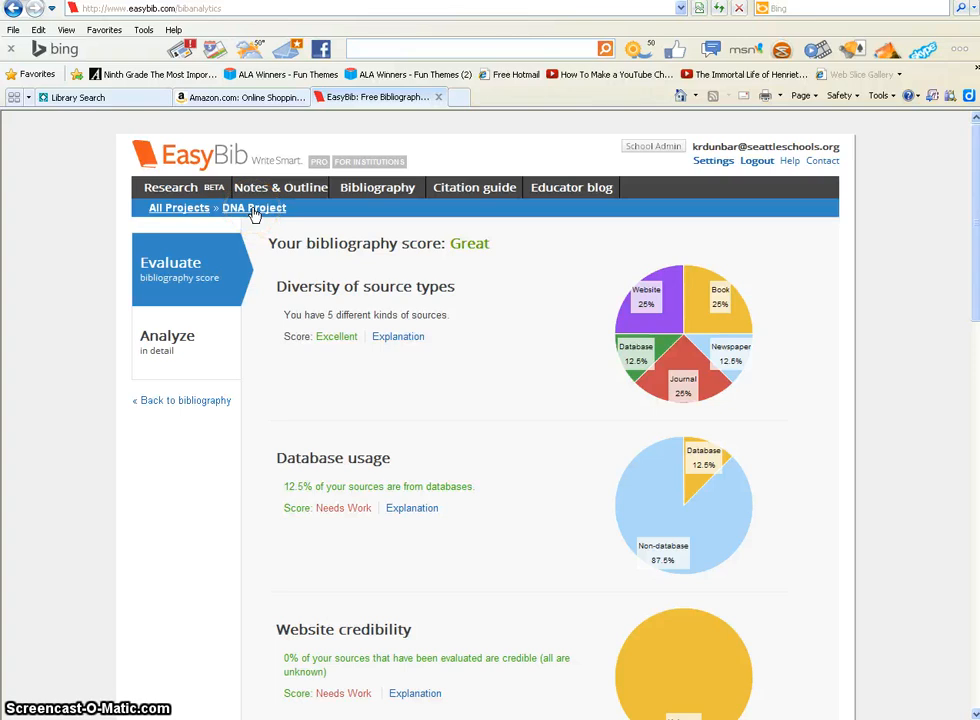
click(386, 192)
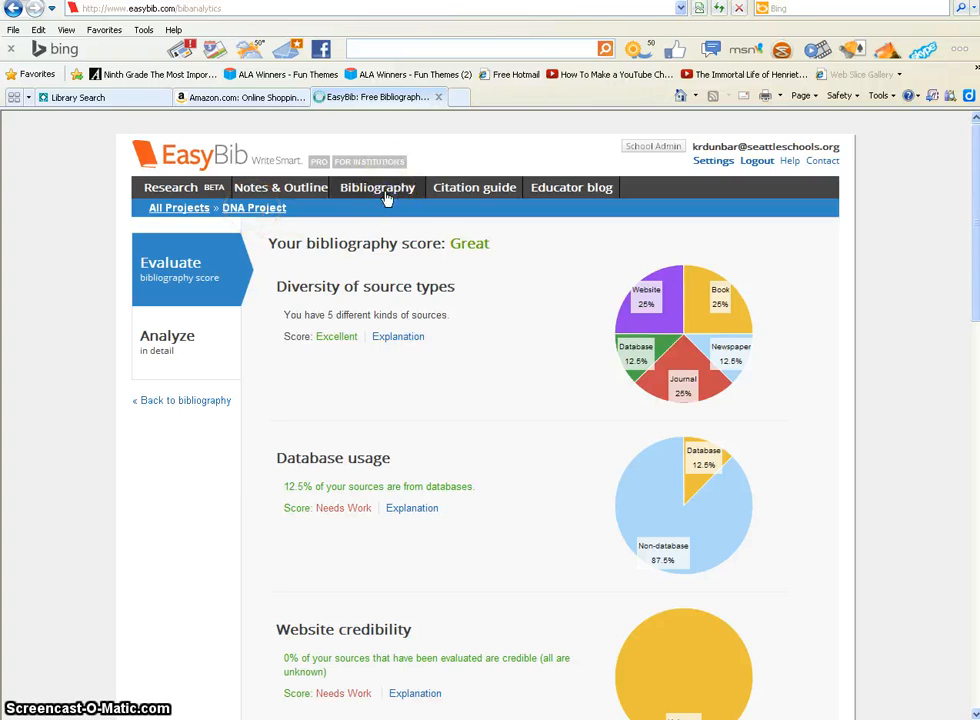
click(383, 200)
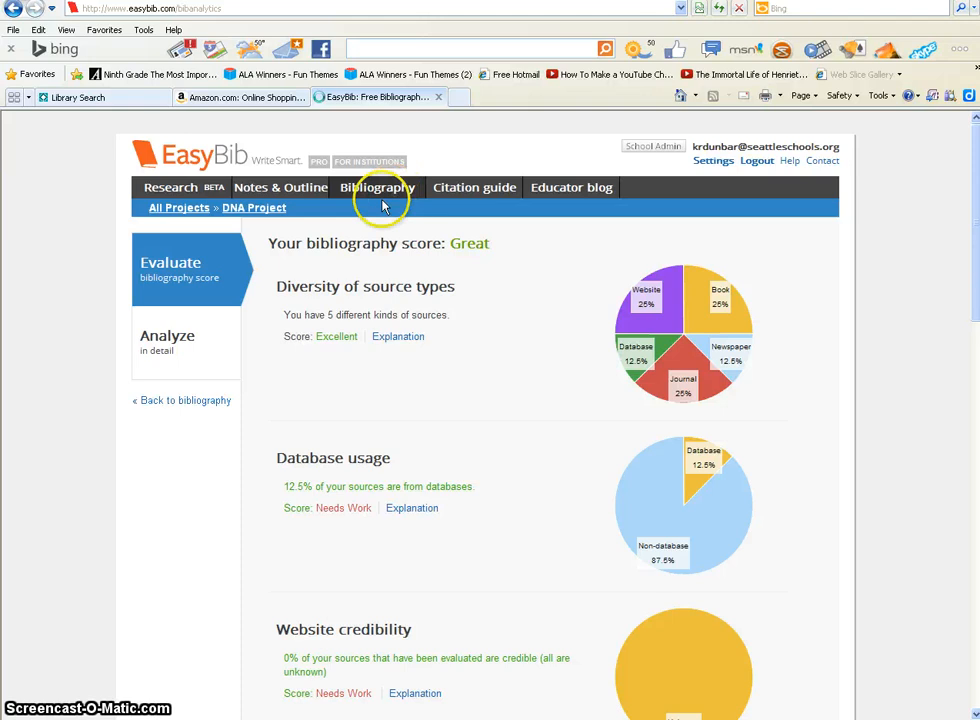